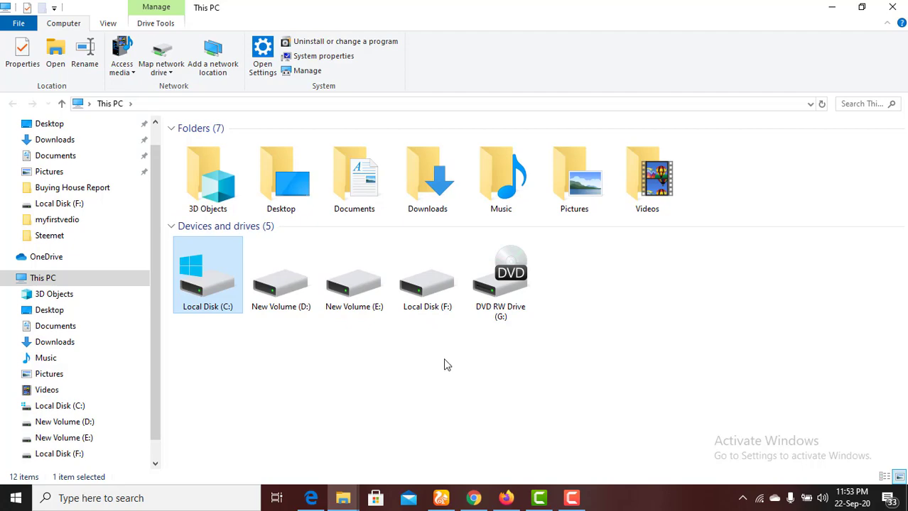
Create a new folder named Dowloads on Local Disk (F:) and minimize the file window
double_click(435, 299)
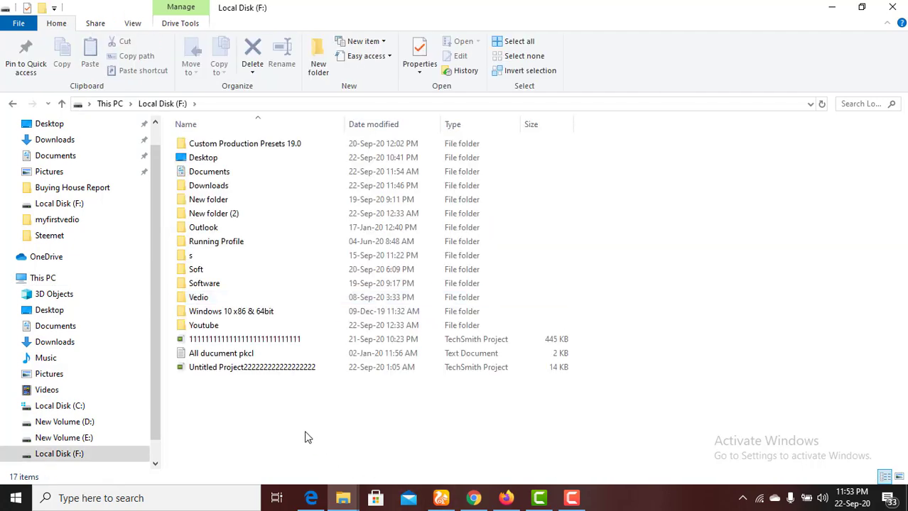
right_click(305, 435)
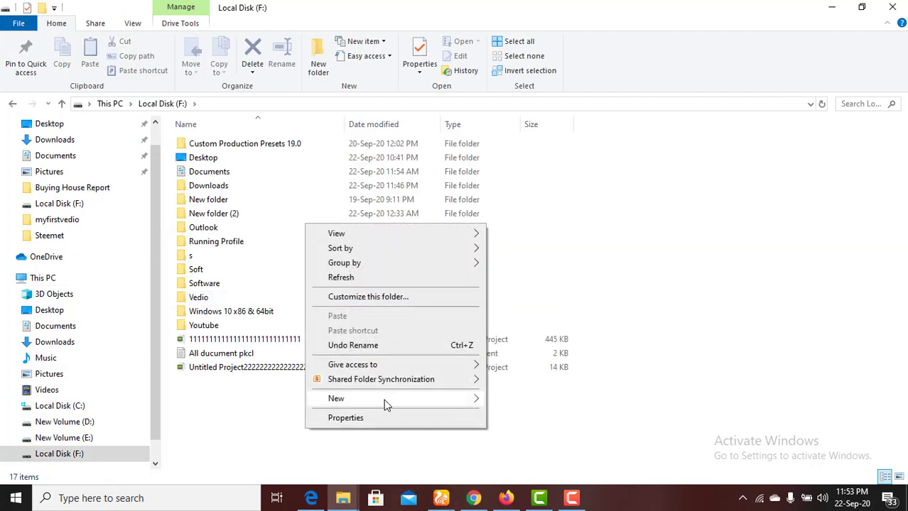
mouse_move(414, 398)
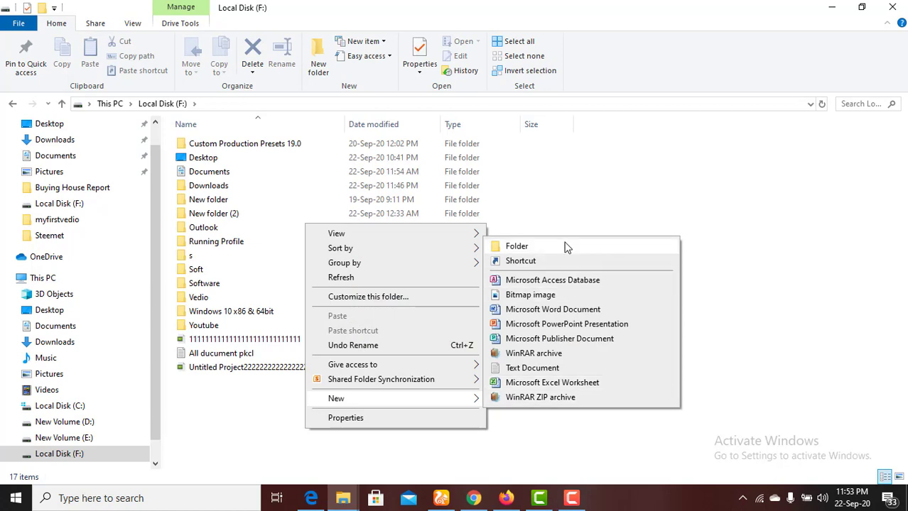
left_click(565, 246)
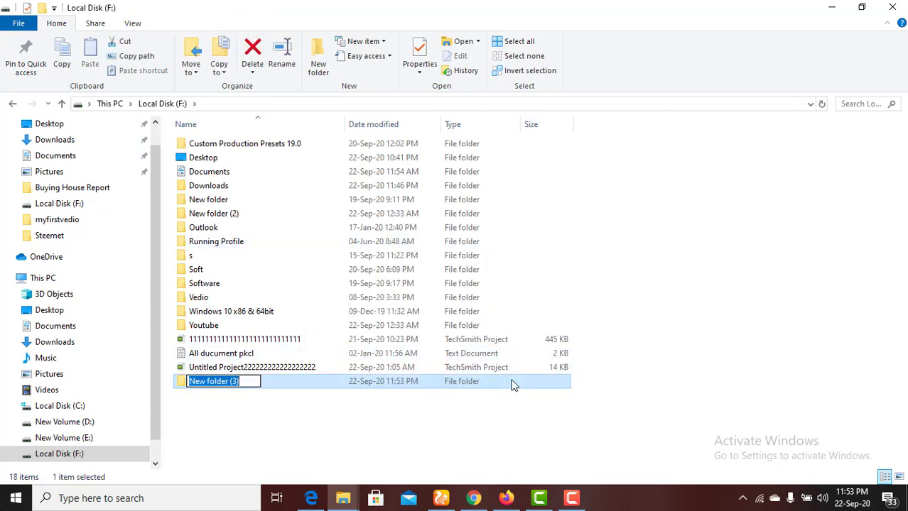
type("D")
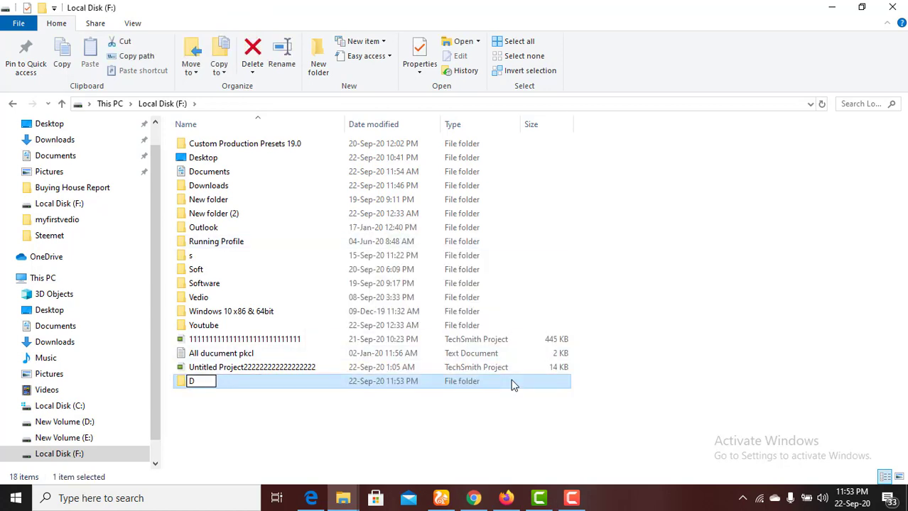
type("owloads")
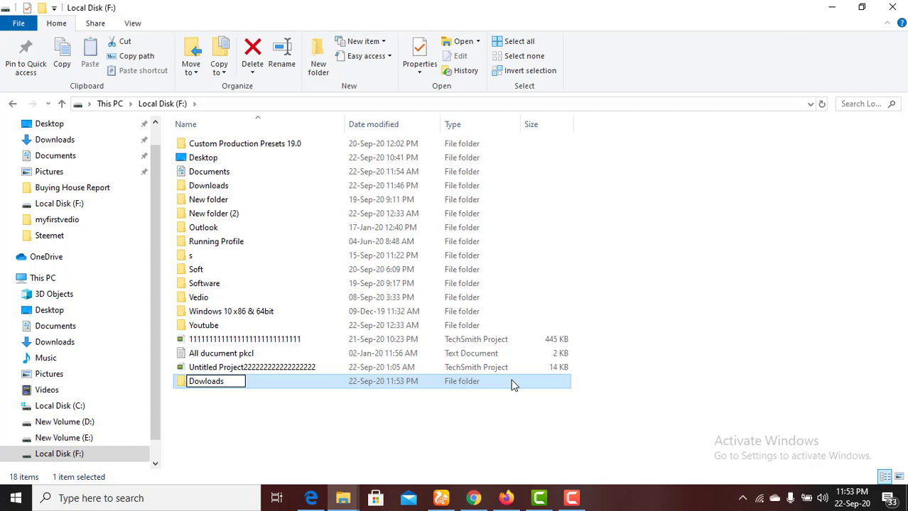
key("Return")
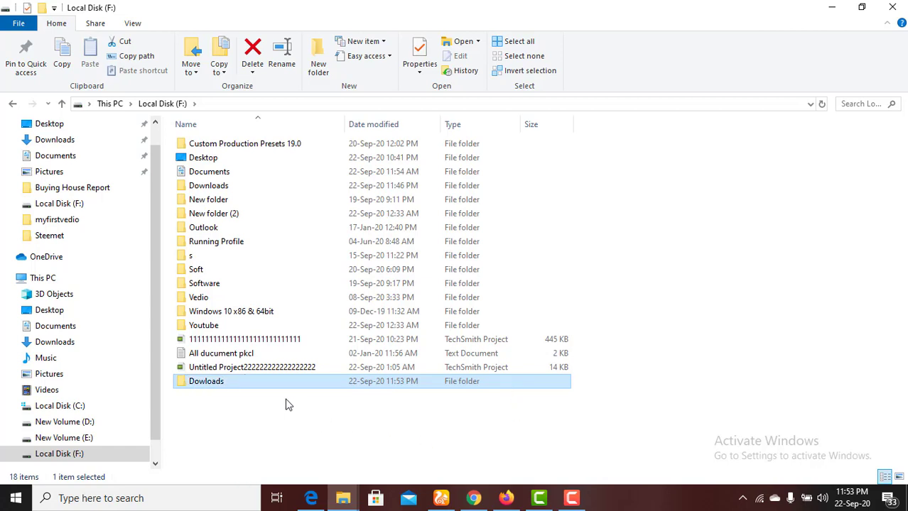
left_click(293, 424)
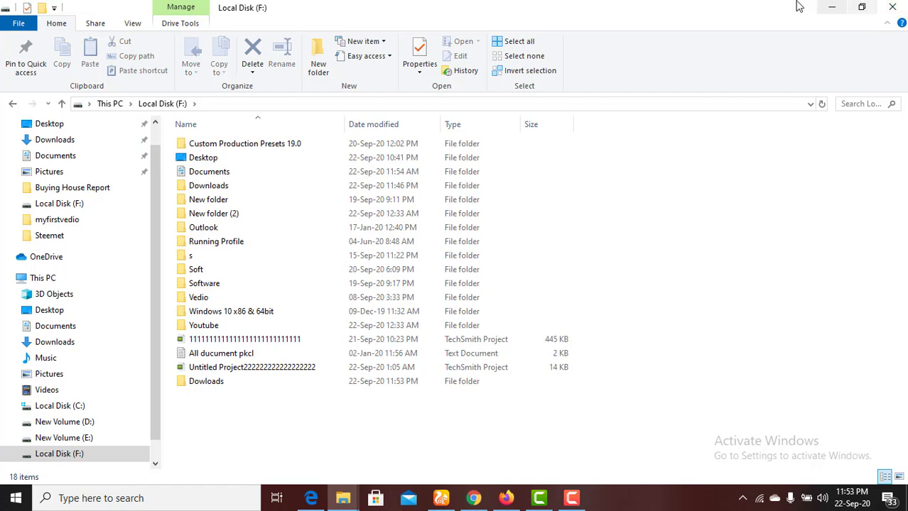
left_click(829, 9)
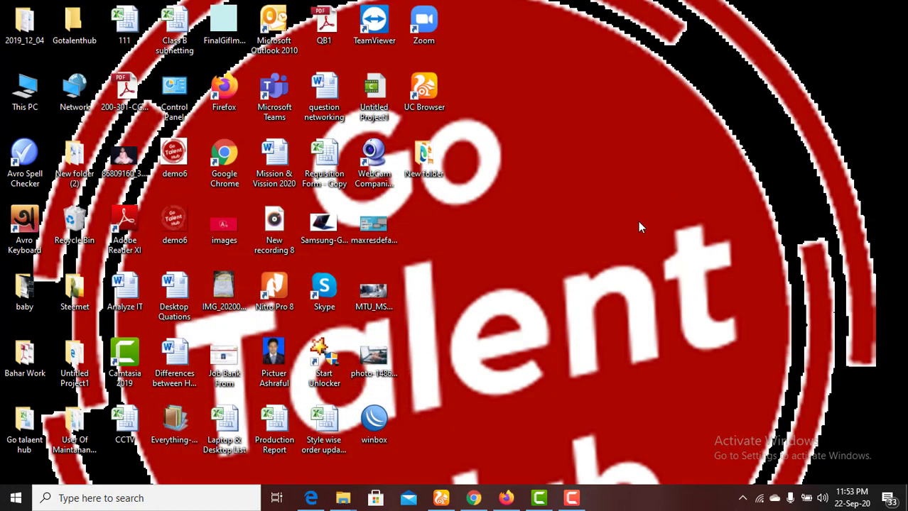
Switch to Microsoft Edge and open the Downloads section of its general settings
left_click(311, 497)
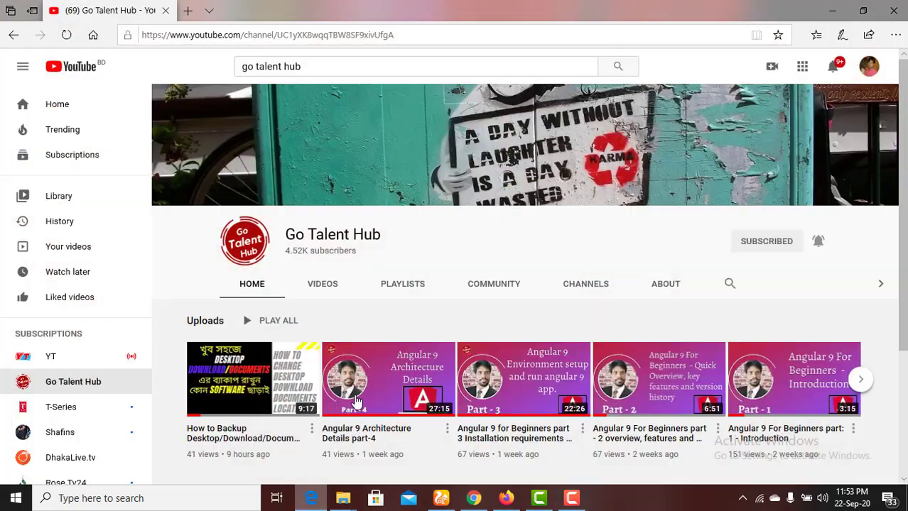
left_click(895, 37)
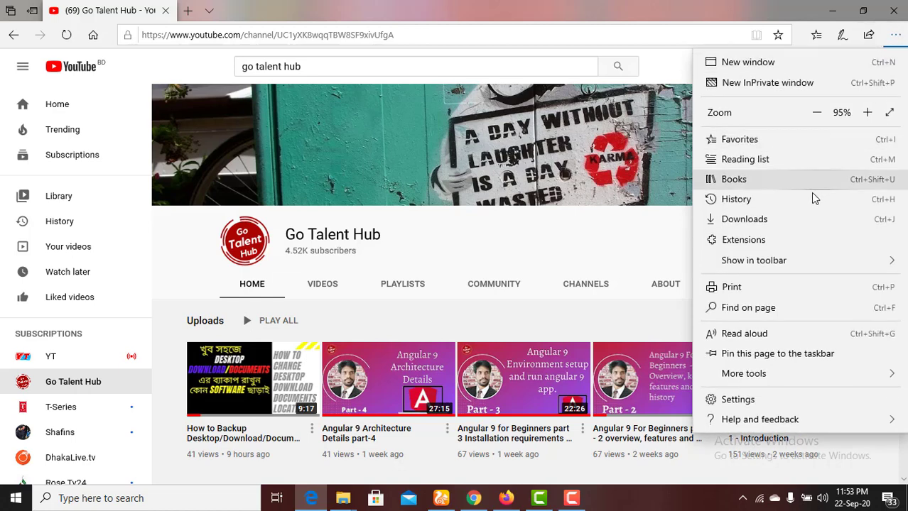
left_click(767, 400)
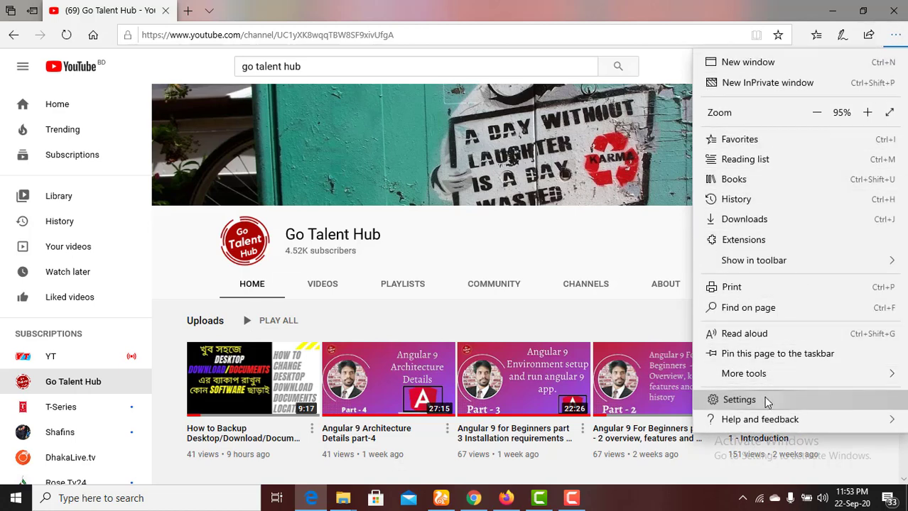
scroll(746, 292, "down", 5)
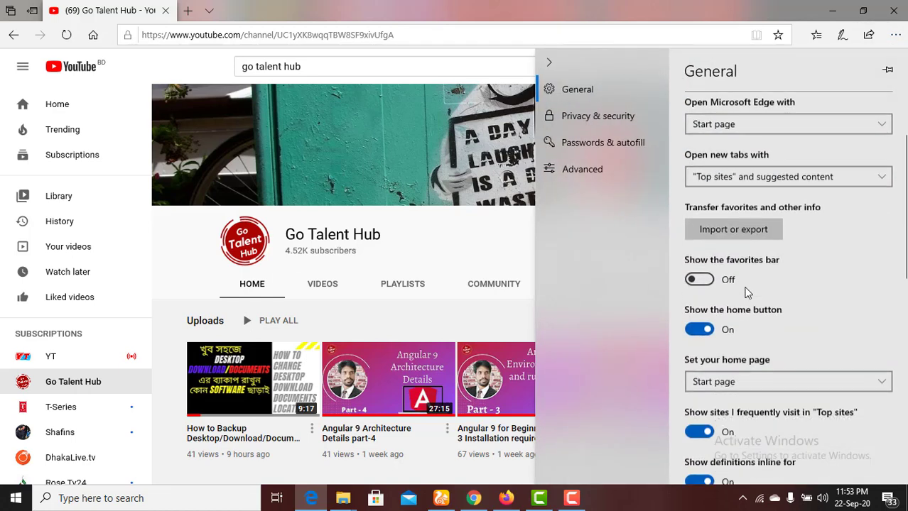
scroll(745, 292, "down", 2)
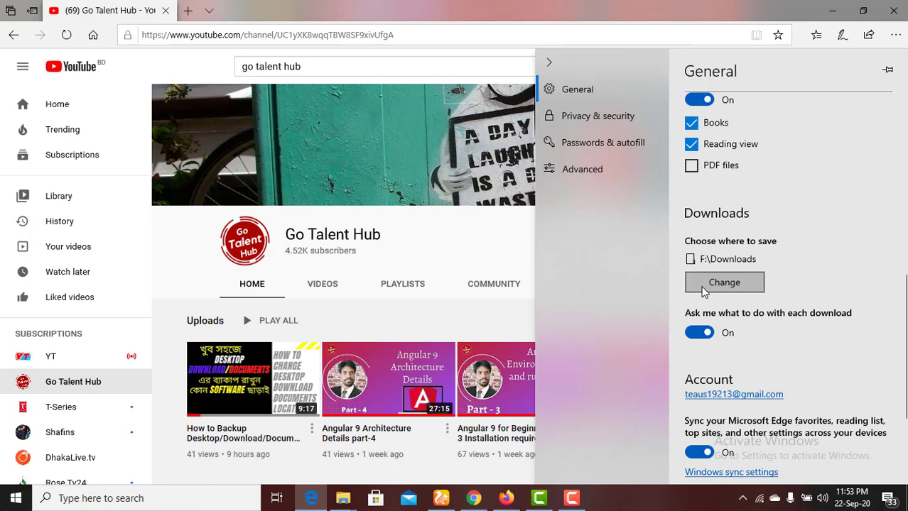
Set the download save location to the Dowloads folder on Local Disk (F:) and minimize the browser
left_click(704, 289)
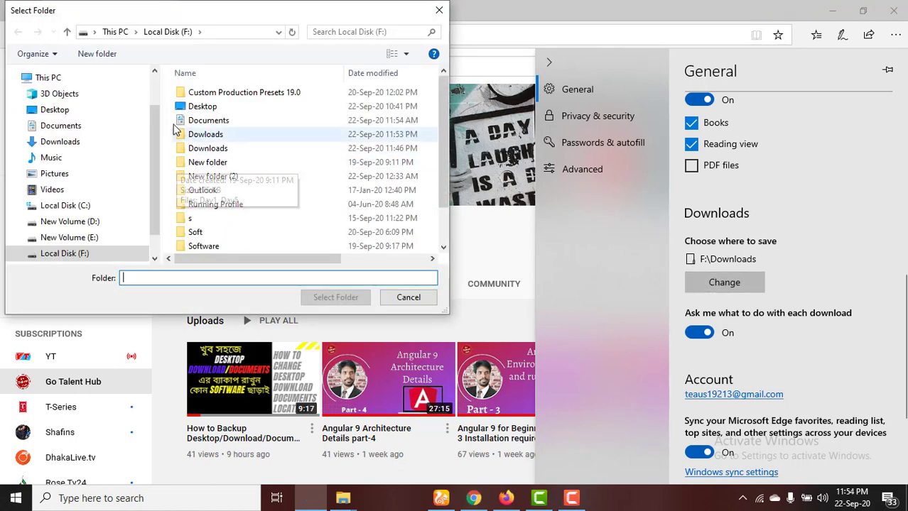
scroll(147, 168, "down", 1)
scroll(148, 178, "up", 3)
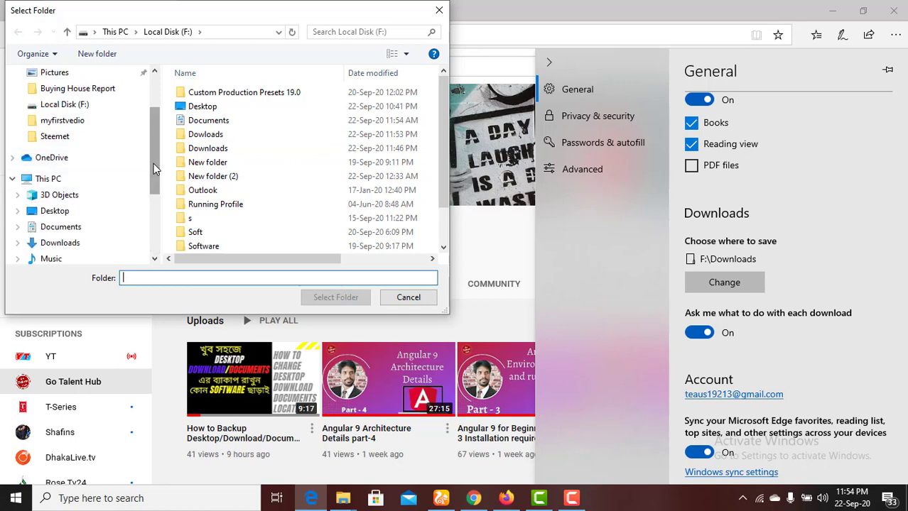
scroll(148, 213, "down", 3)
left_click(80, 216)
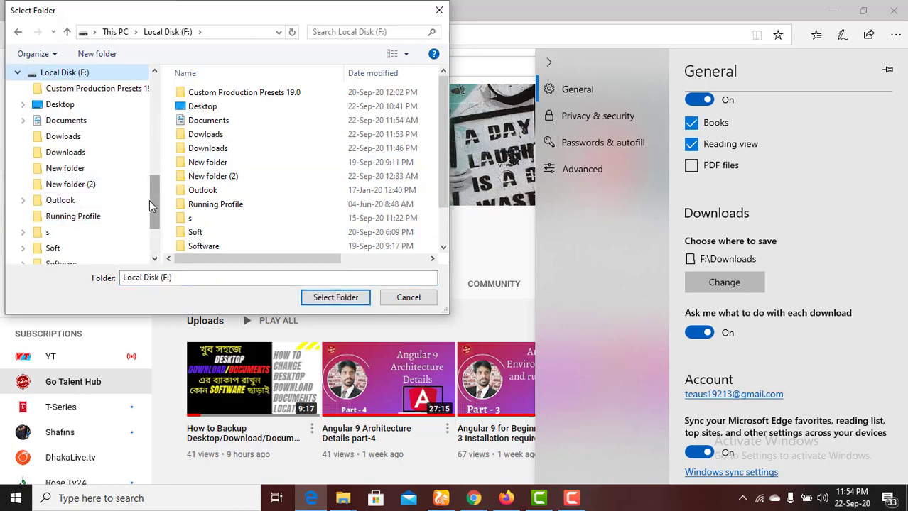
left_click_drag(149, 200, 154, 242)
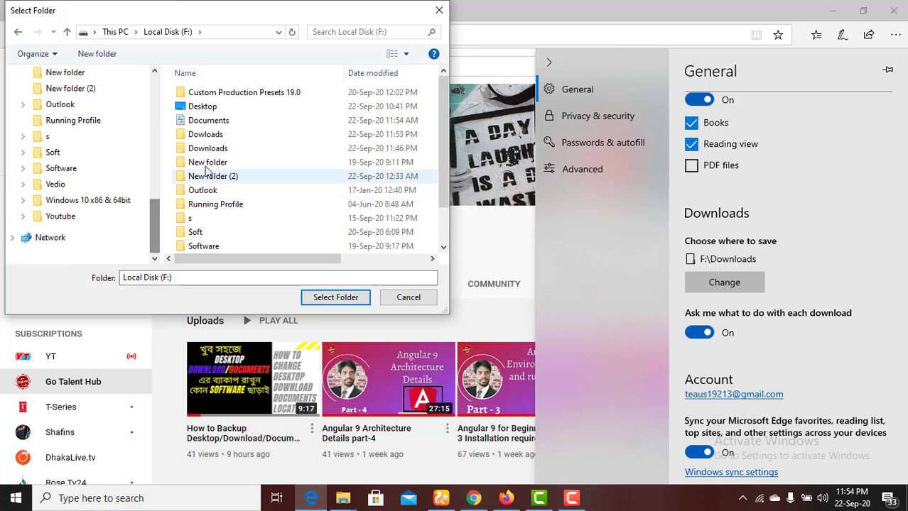
left_click(207, 135)
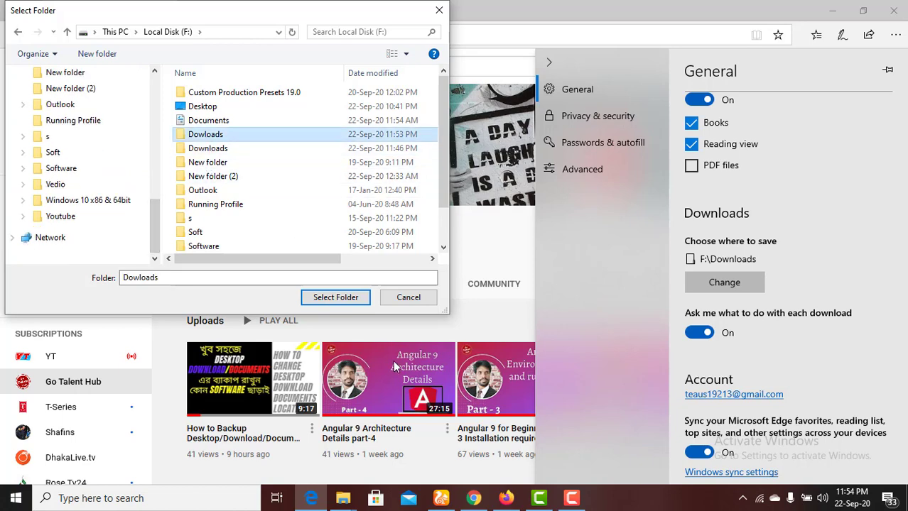
left_click(321, 299)
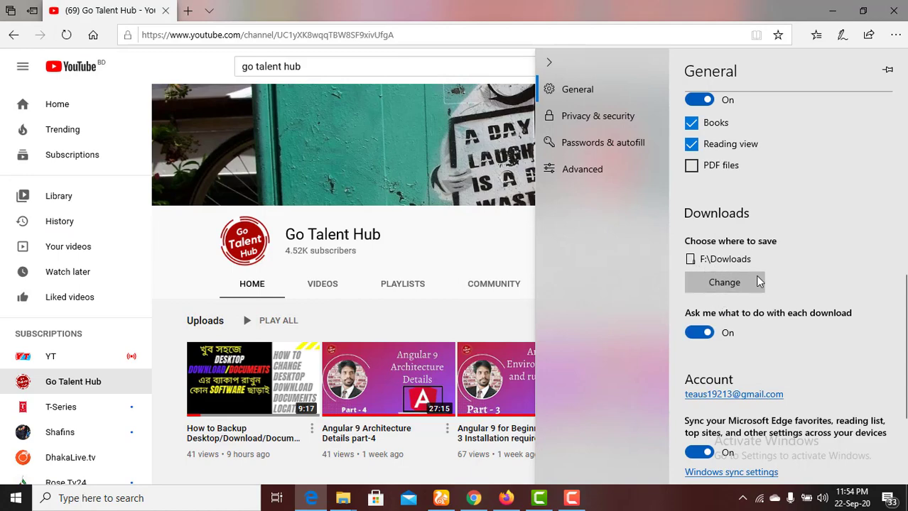
left_click(829, 9)
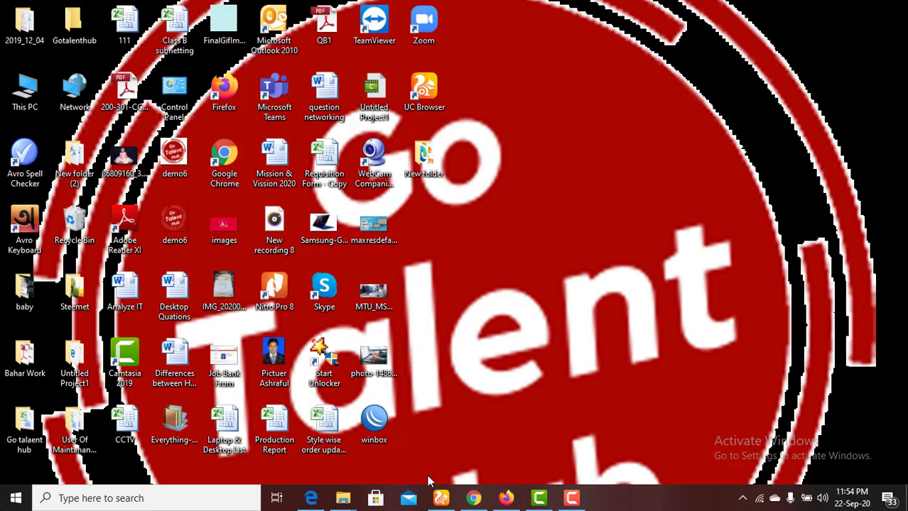
Switch to UC Browser and open the download settings within its general settings
left_click(439, 500)
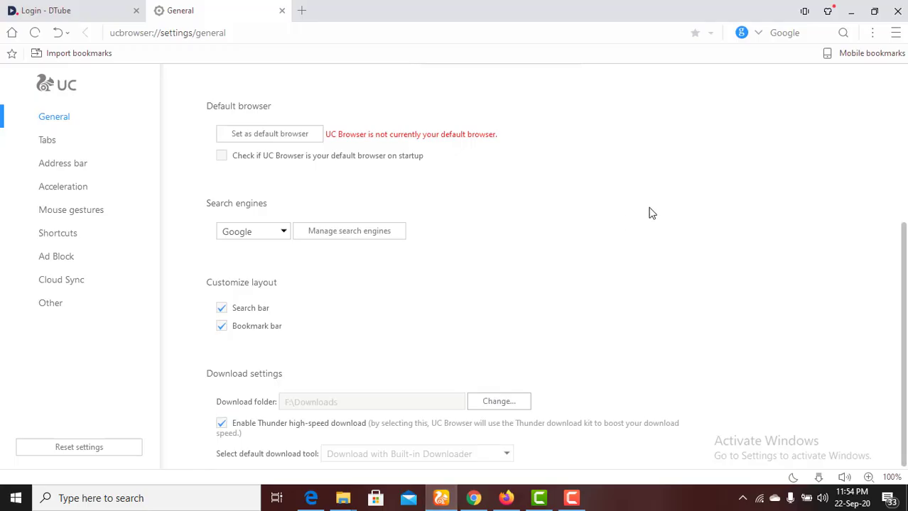
left_click(895, 37)
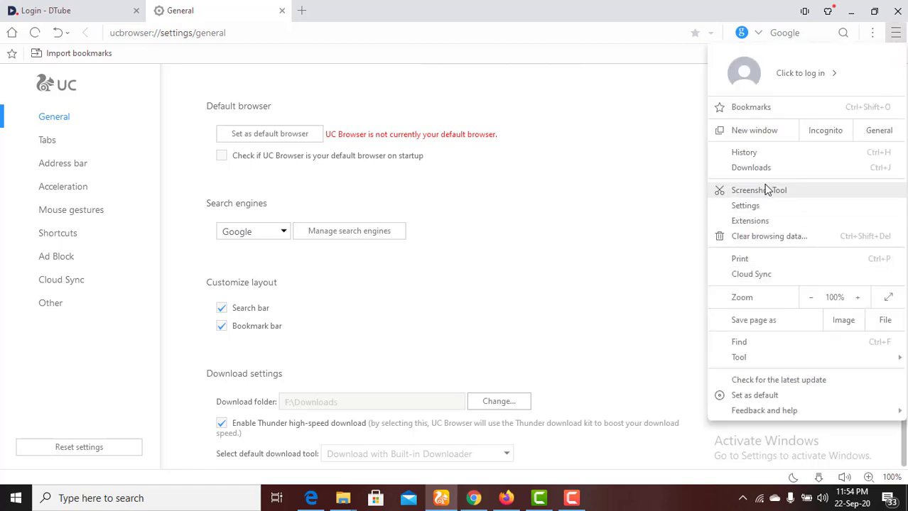
left_click(758, 209)
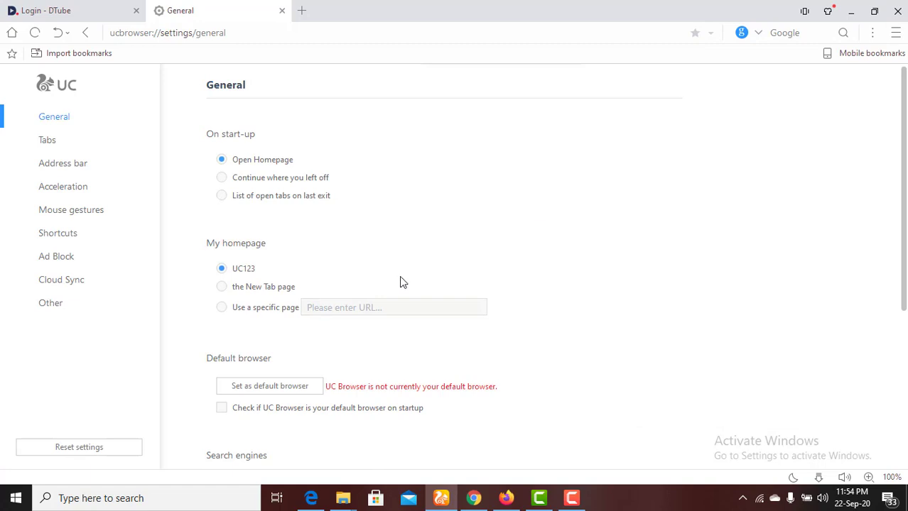
scroll(400, 283, "down", 3)
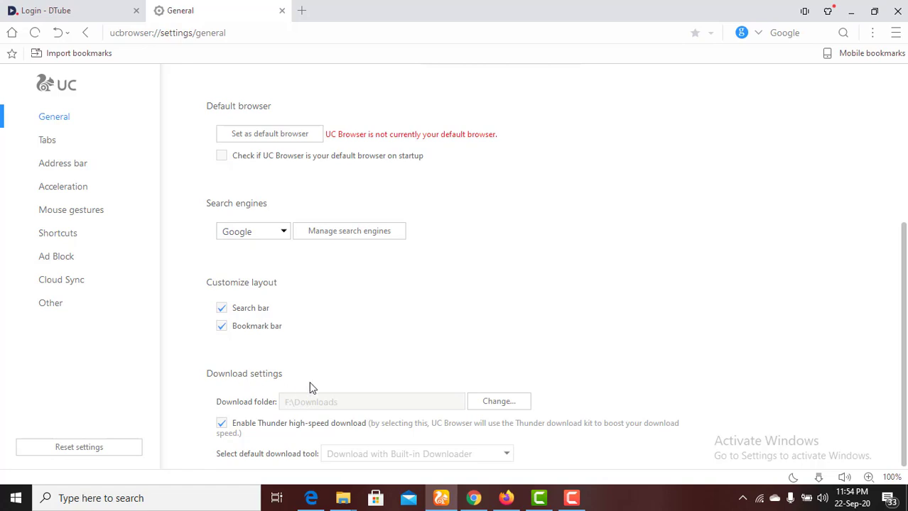
Change the download folder to F:\Dowloads and minimize the browser
left_click(499, 402)
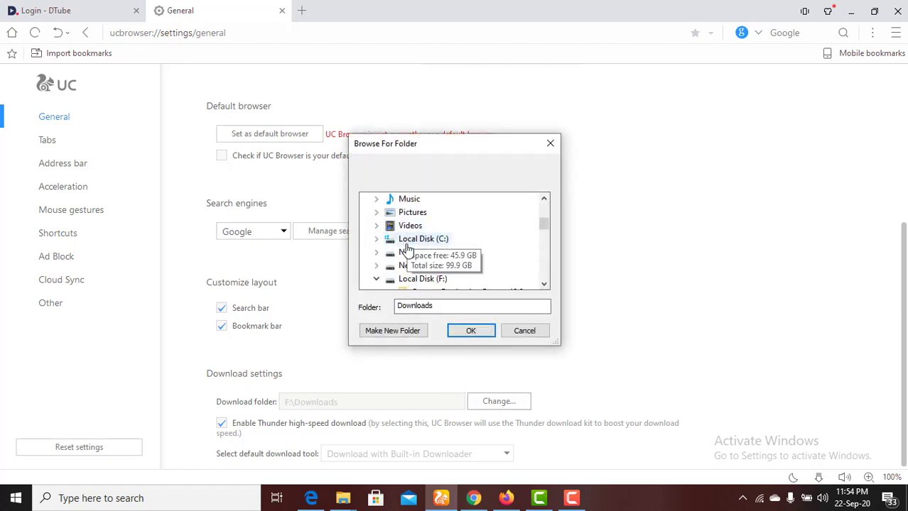
scroll(433, 245, "down", 1)
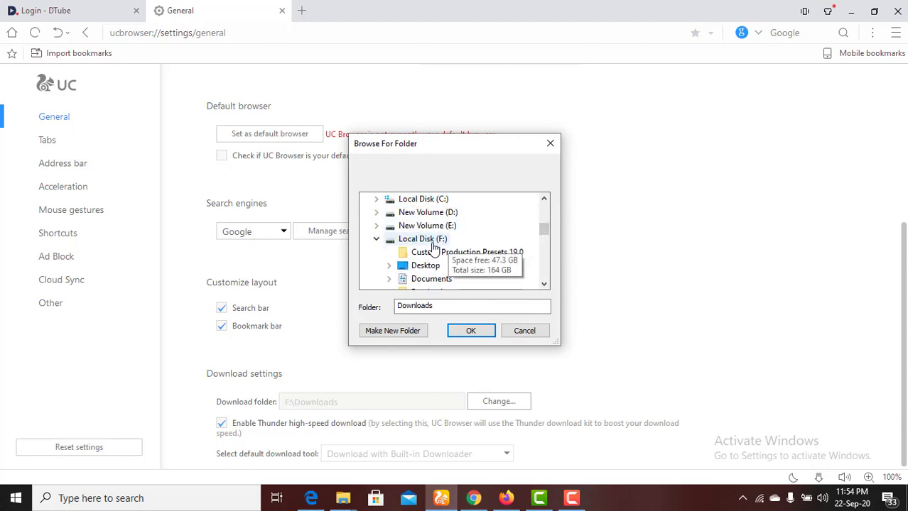
left_click(434, 242)
scroll(440, 263, "down", 1)
left_click(430, 266)
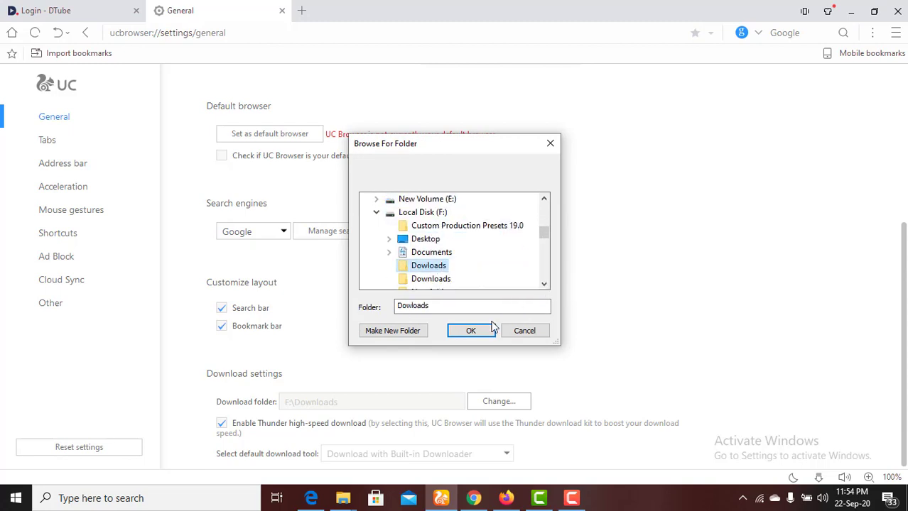
left_click(469, 334)
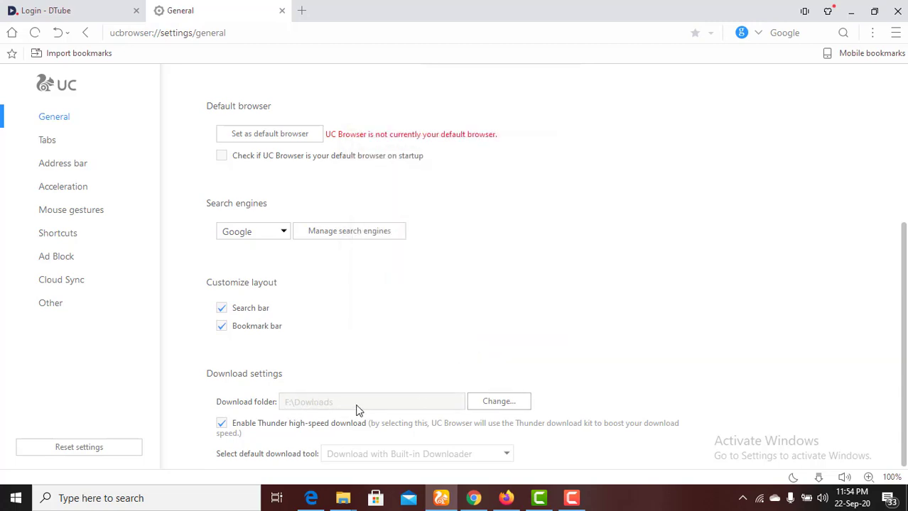
left_click(851, 11)
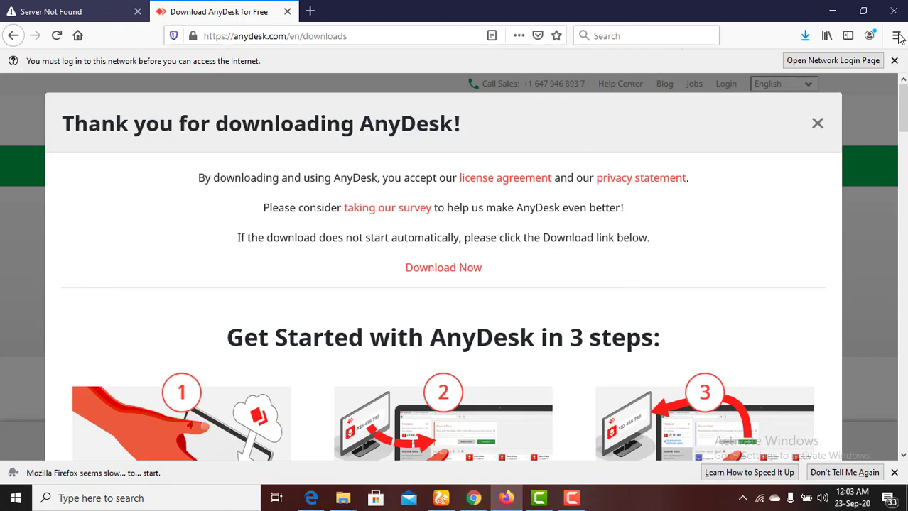
Open Firefox's general options at the Downloads settings under Files and Applications
left_click(51, 12)
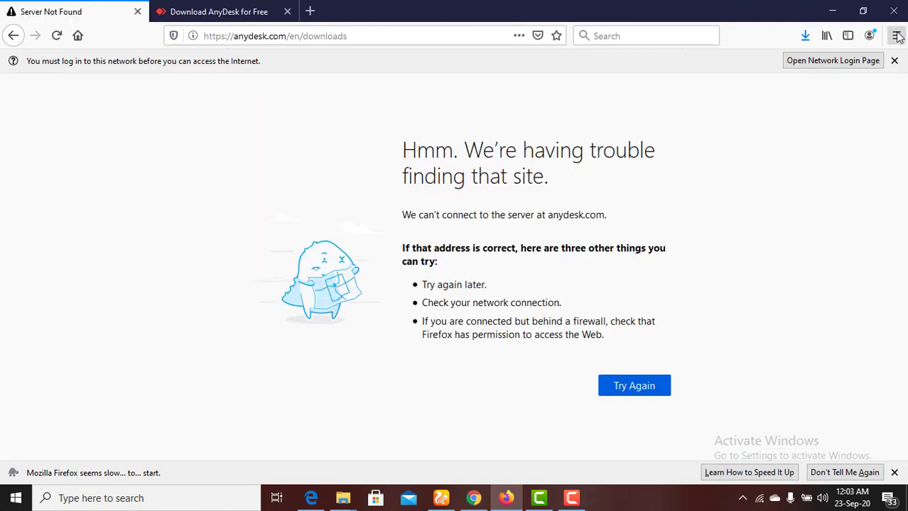
left_click(897, 35)
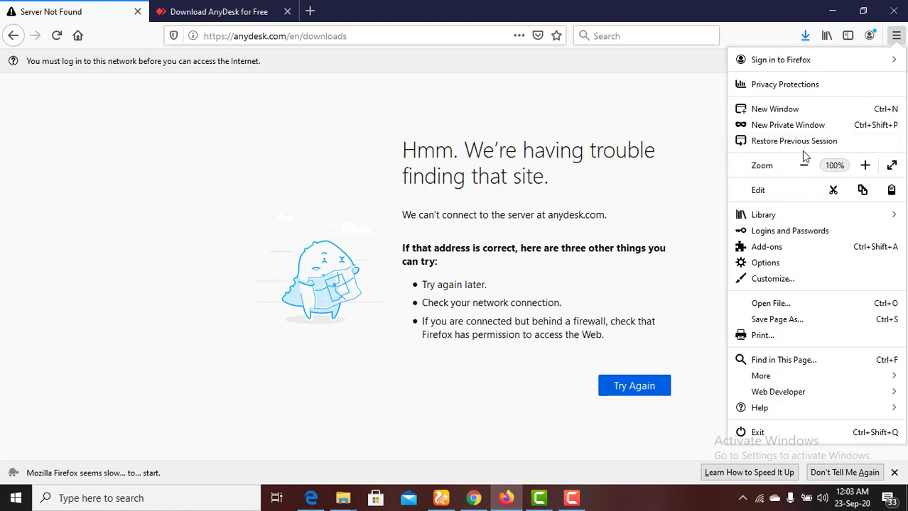
left_click(767, 262)
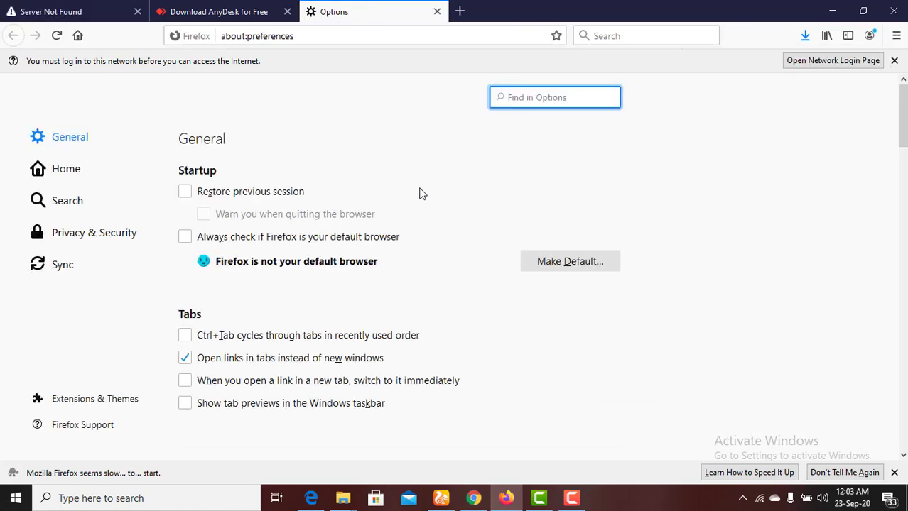
scroll(419, 193, "down", 4)
scroll(419, 202, "down", 3)
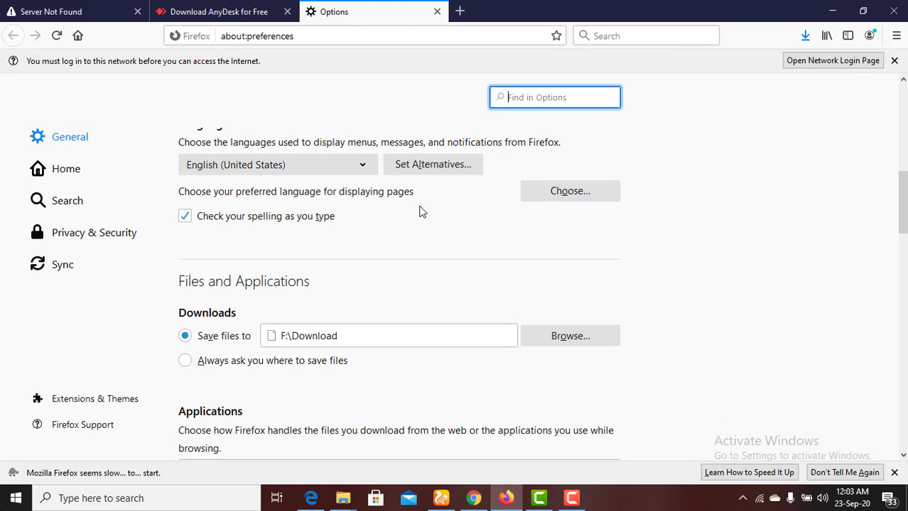
scroll(320, 192, "down", 2)
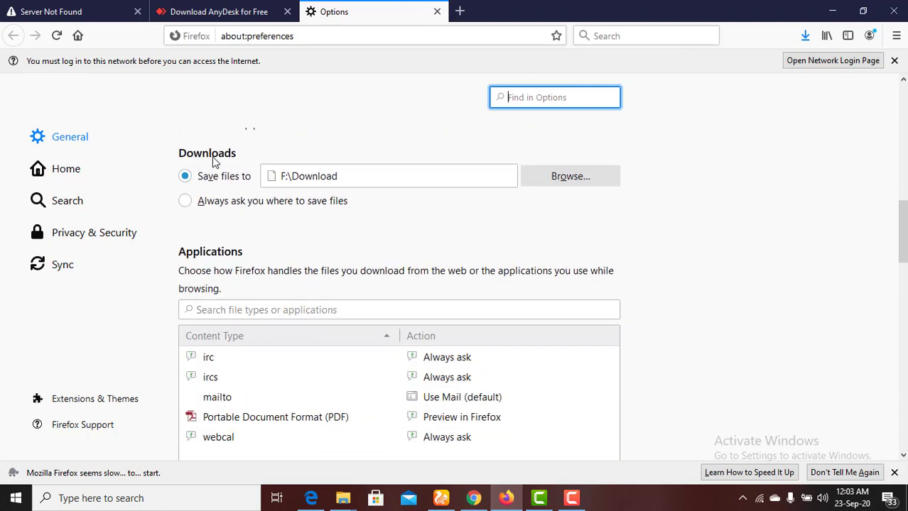
Set Firefox to save downloads to the Dowloads folder on Local Disk (F:) and minimize the browser
left_click(561, 178)
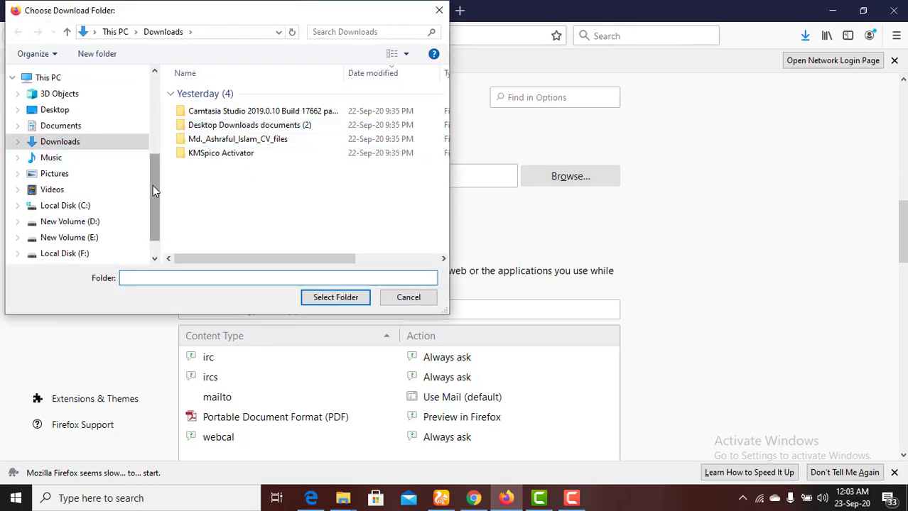
scroll(152, 211, "down", 1)
left_click(69, 220)
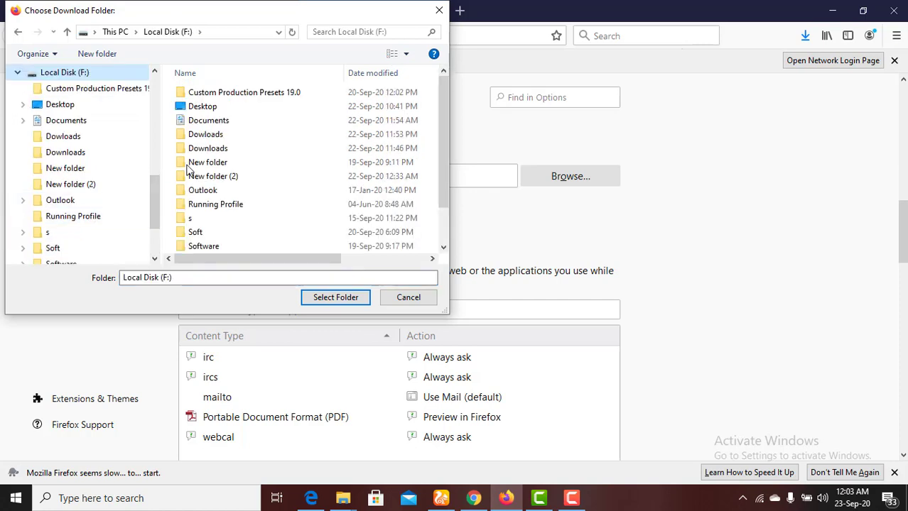
left_click(239, 137)
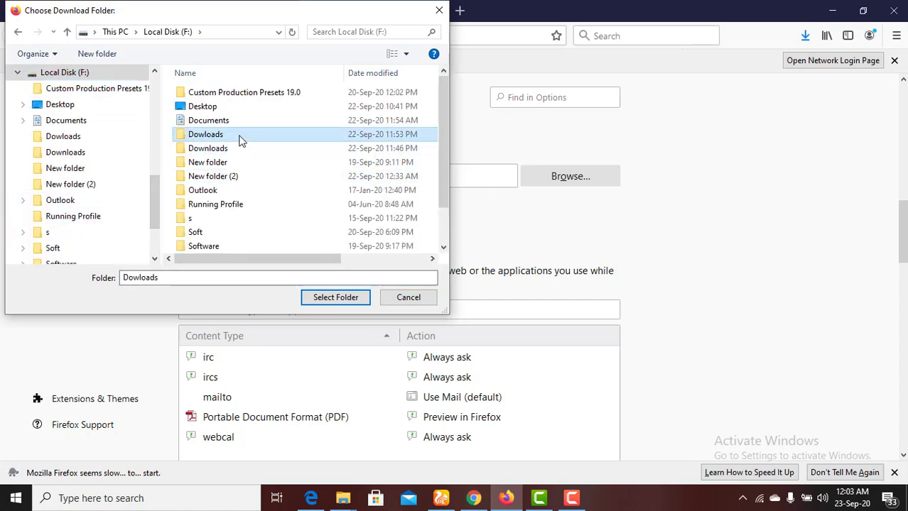
left_click(336, 299)
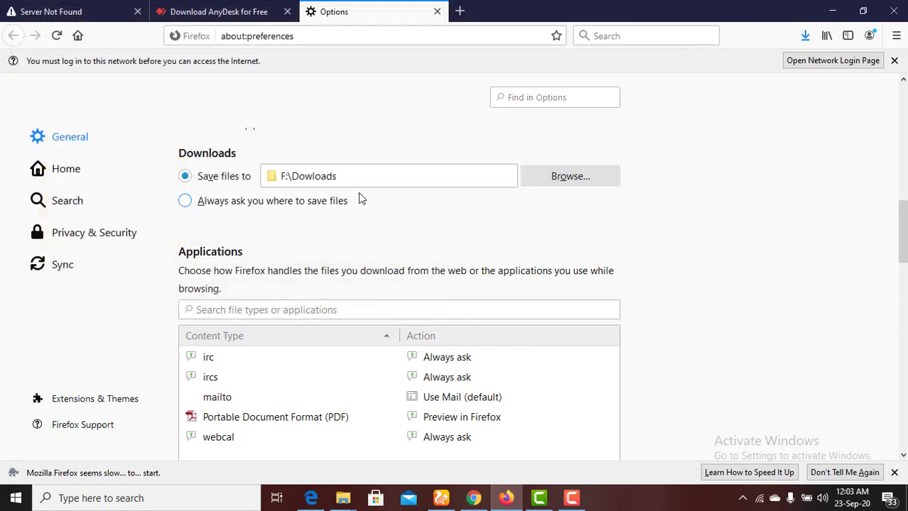
left_click(832, 11)
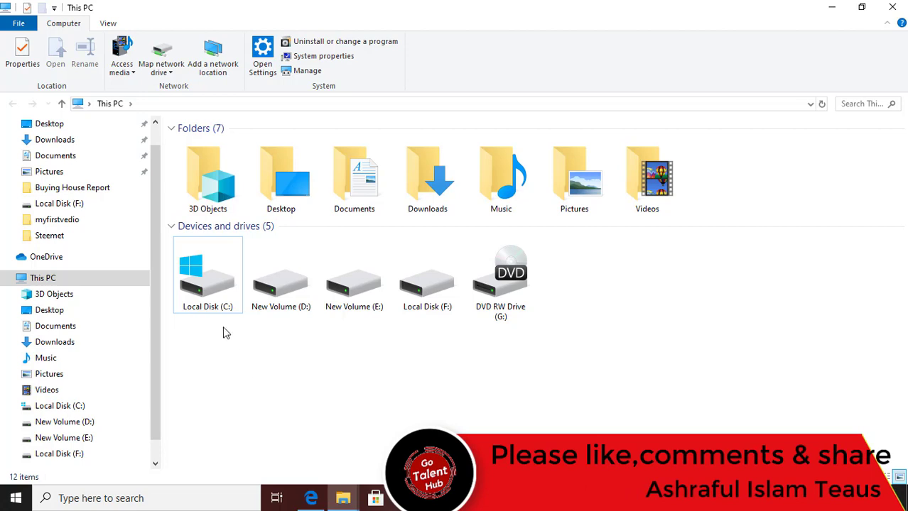
Browse to the Users\User folder on Local Disk (C:) to look at the default Downloads folder, and return to This PC
double_click(217, 297)
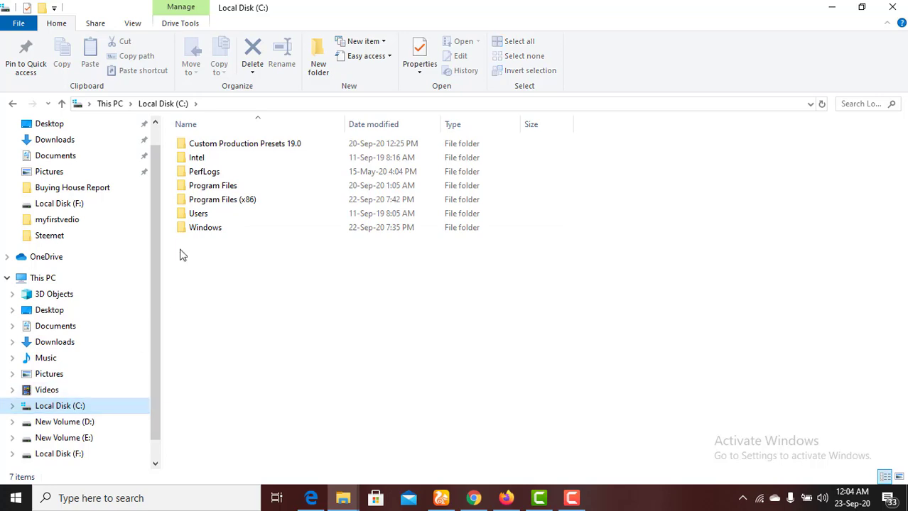
double_click(197, 213)
left_click(206, 164)
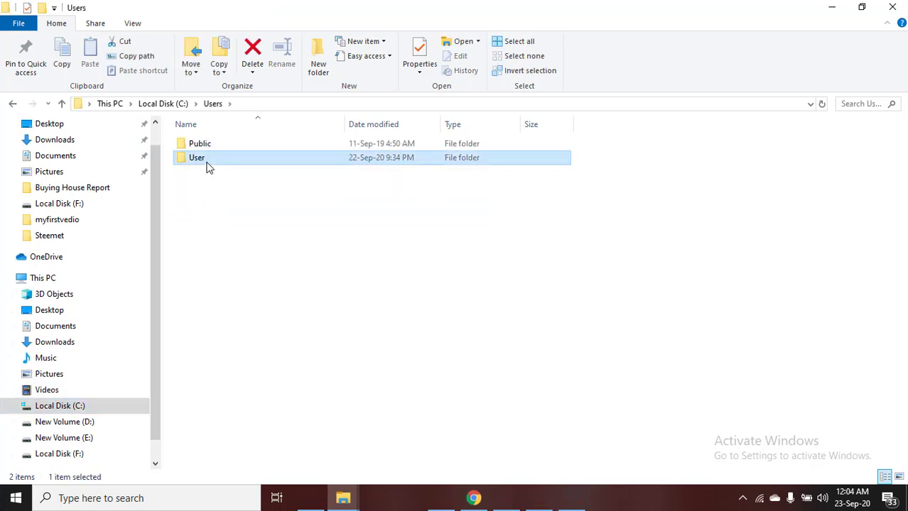
double_click(207, 162)
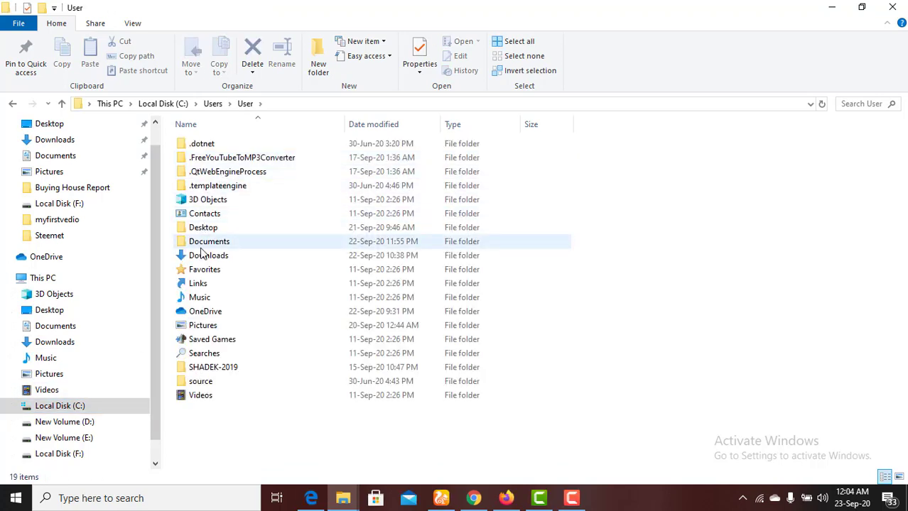
left_click(205, 257)
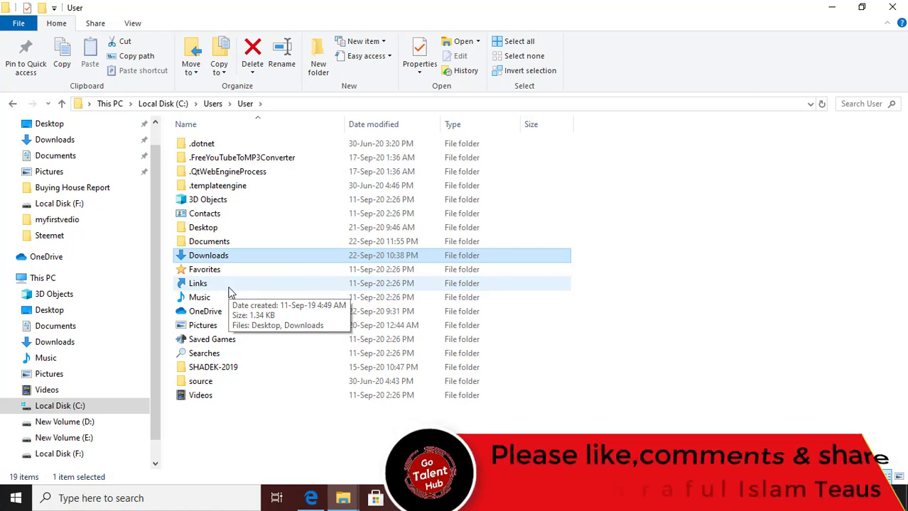
left_click(72, 408)
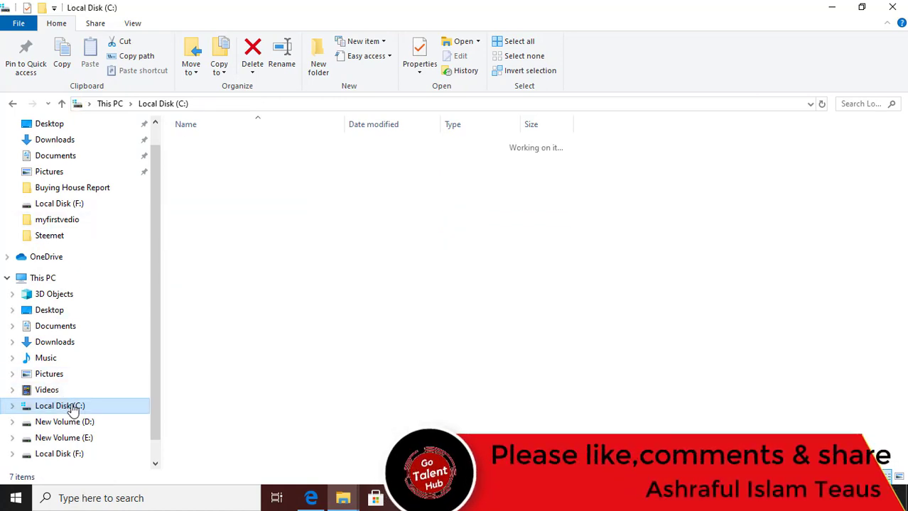
key("alt+Left")
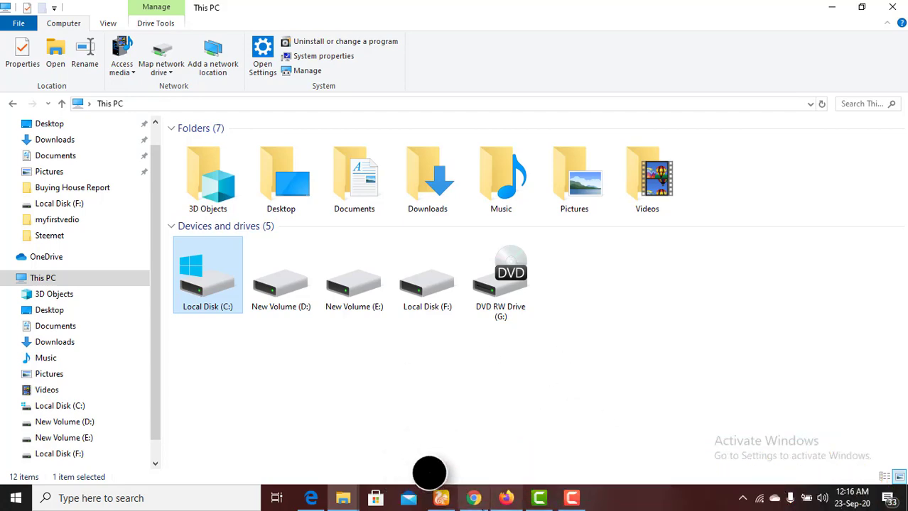
Switch to Chrome and open the Downloads section in its advanced settings
left_click(475, 499)
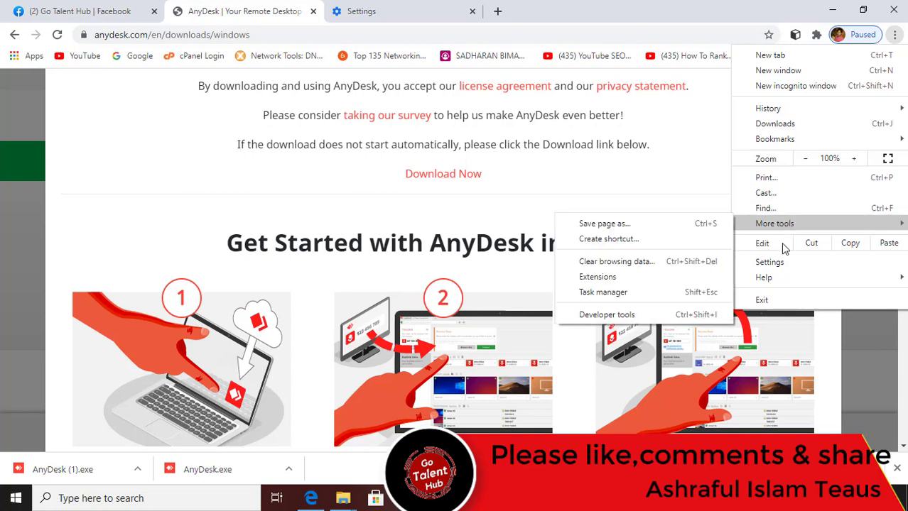
left_click(783, 262)
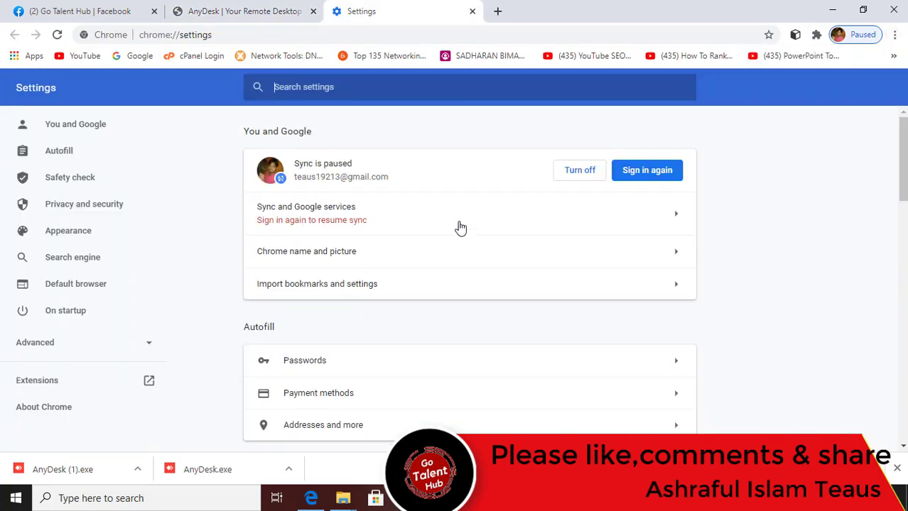
scroll(460, 227, "down", 10)
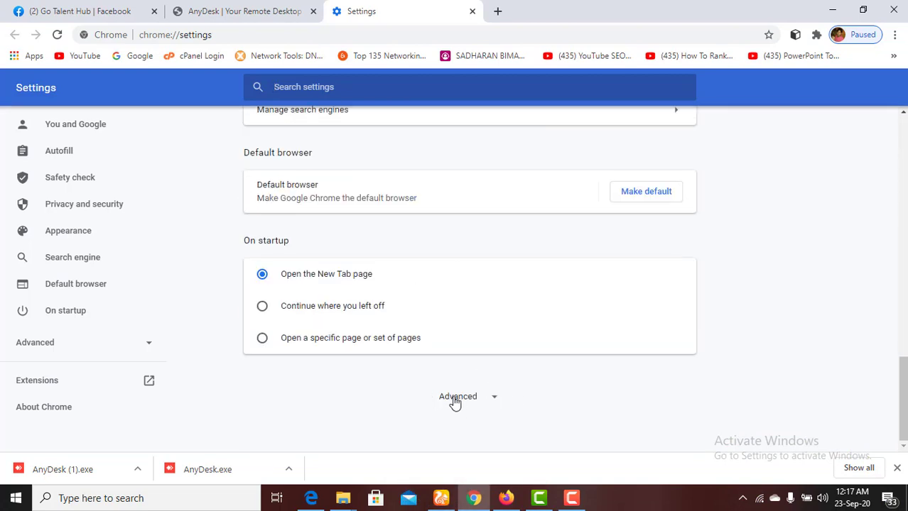
left_click(455, 398)
scroll(385, 314, "down", 5)
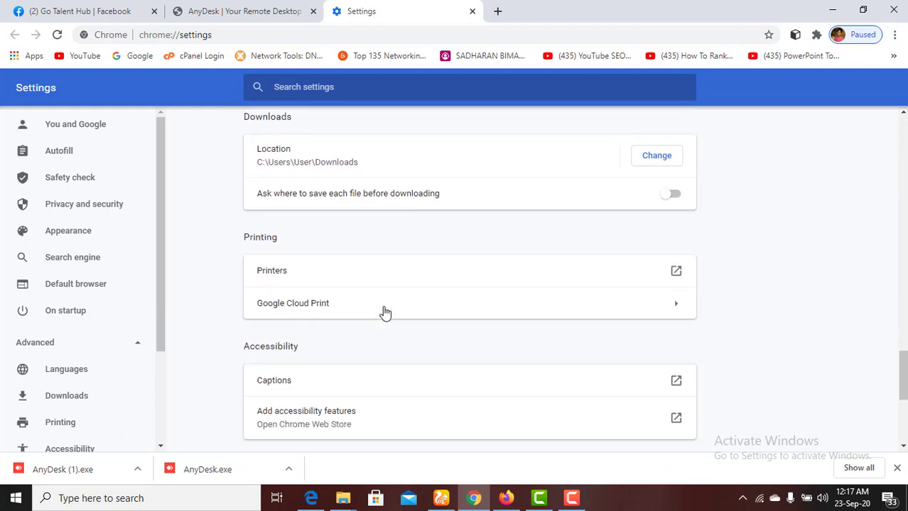
scroll(309, 188, "up", 2)
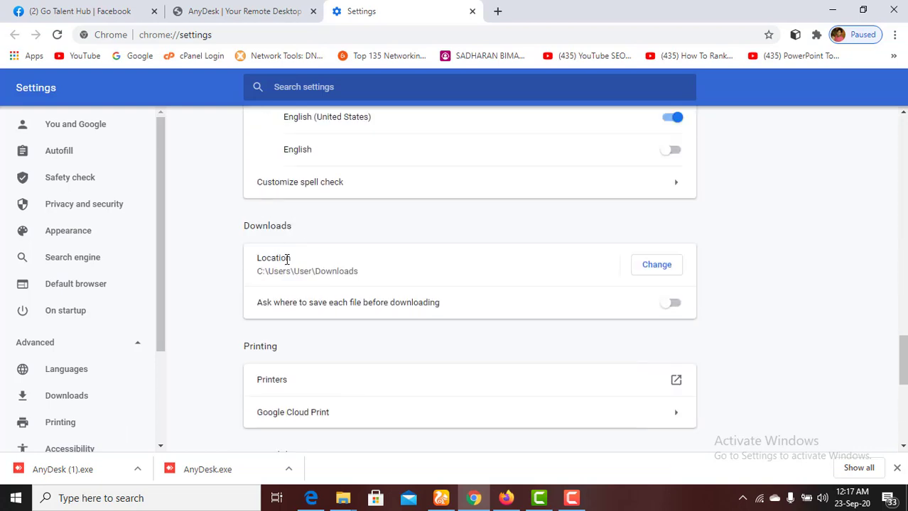
Change Chrome's download location to the Dowloads folder on Local Disk (F:)
left_click(655, 271)
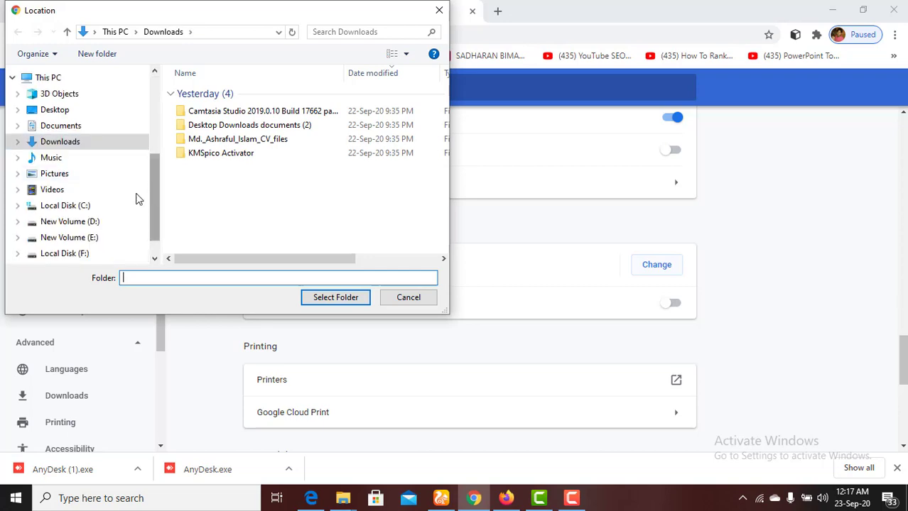
left_click(96, 254)
scroll(202, 170, "down", 1)
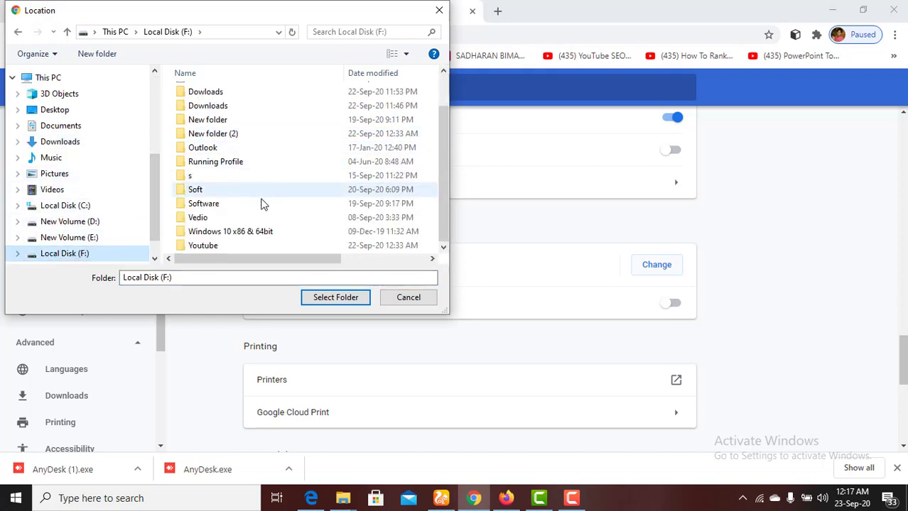
scroll(213, 163, "up", 1)
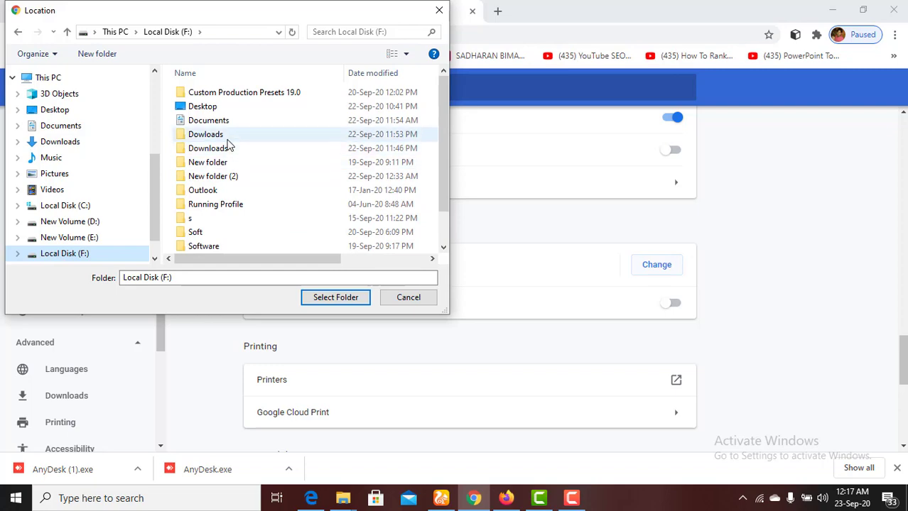
left_click(226, 136)
left_click(336, 298)
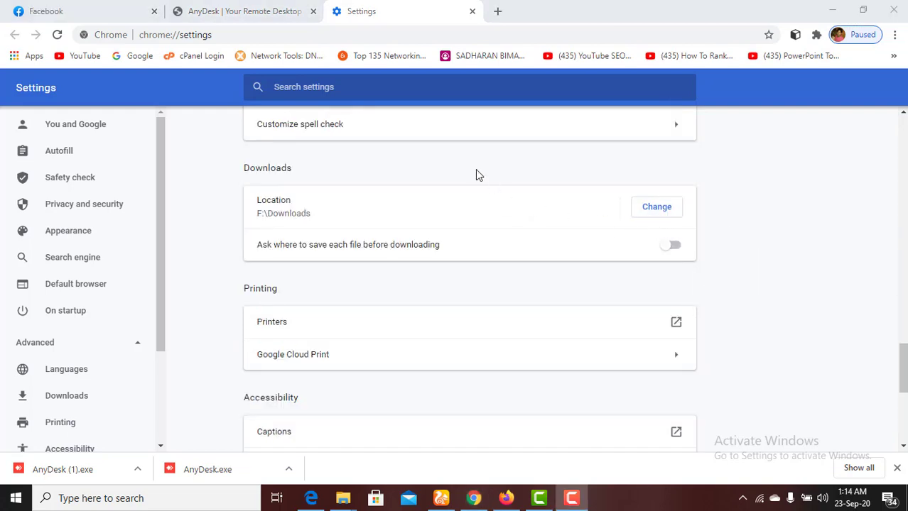
Download AnyDesk from its already open download page as a test and minimize the browser
left_click(232, 11)
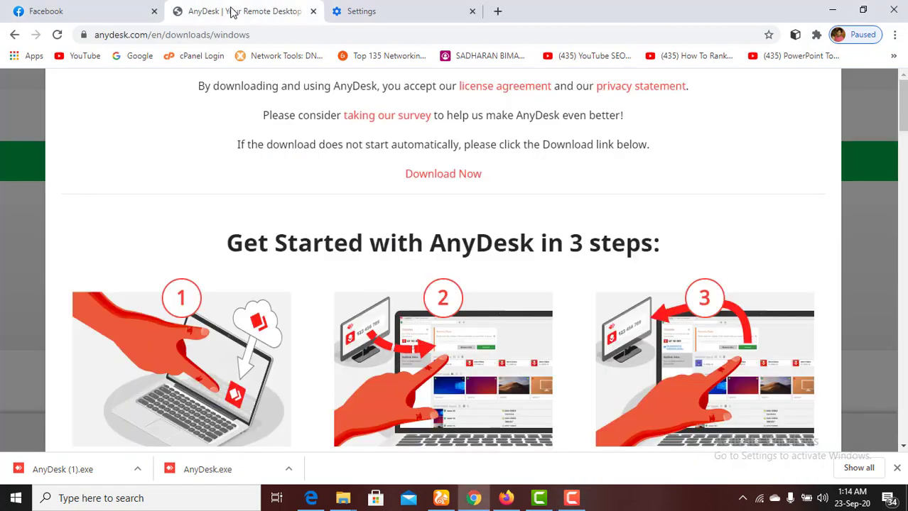
left_click(439, 179)
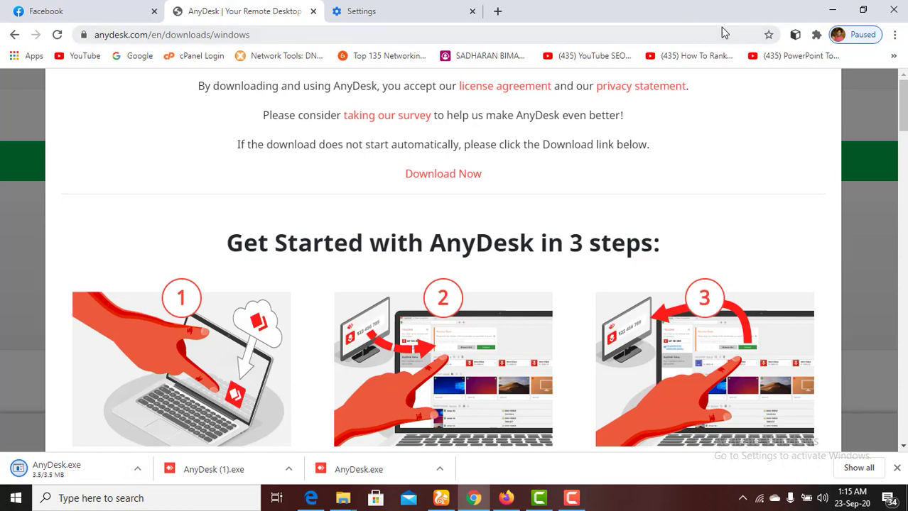
left_click(833, 10)
Open the Downloads folder on Local Disk (F:) from This PC to check for the downloaded AnyDesk file
double_click(26, 91)
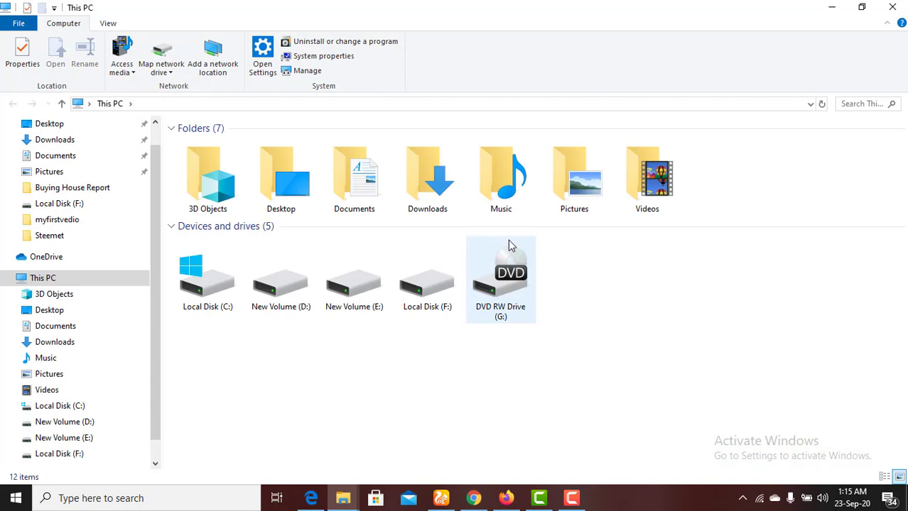
double_click(425, 283)
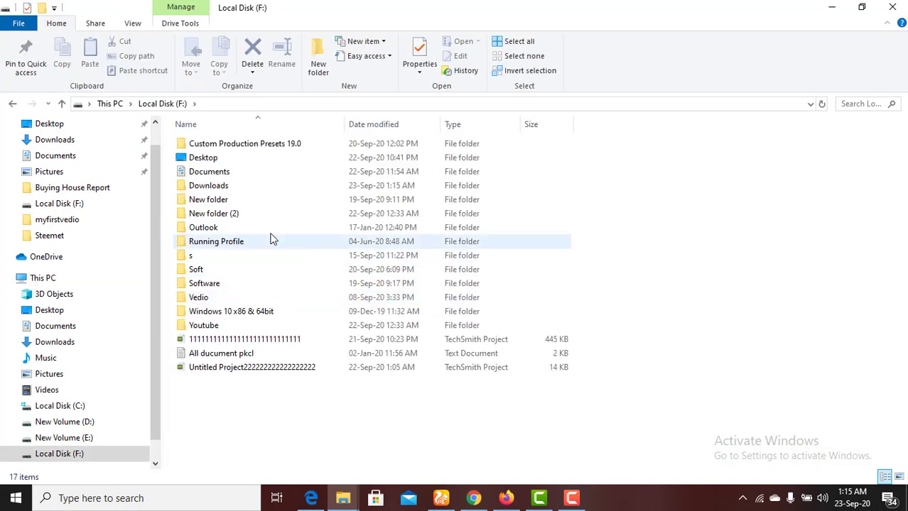
double_click(210, 187)
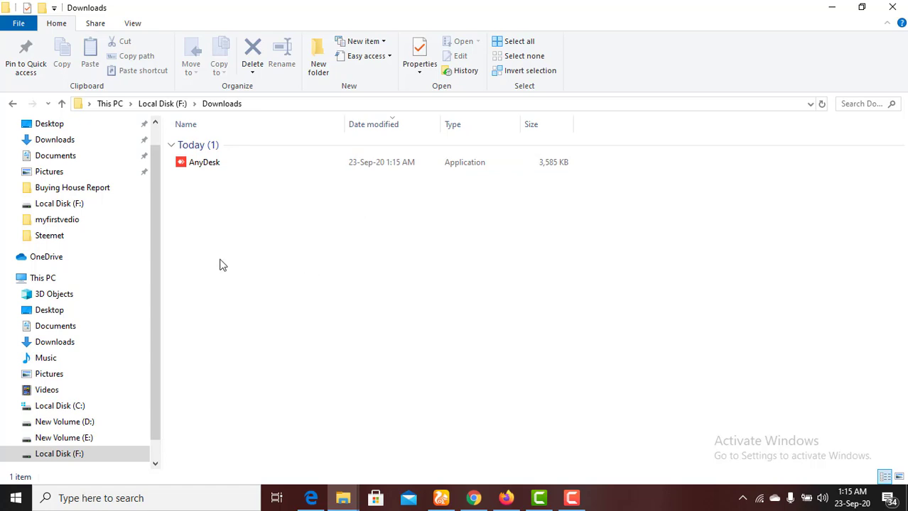
left_click_drag(157, 309, 153, 344)
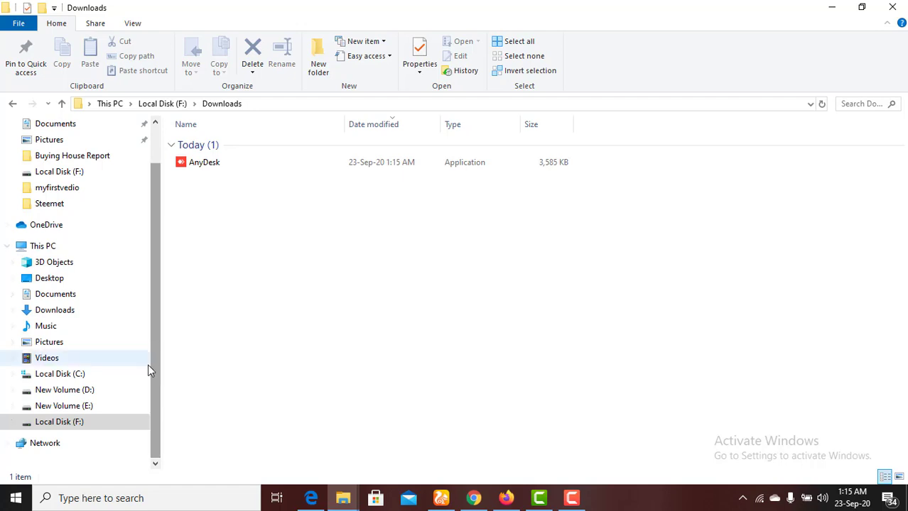